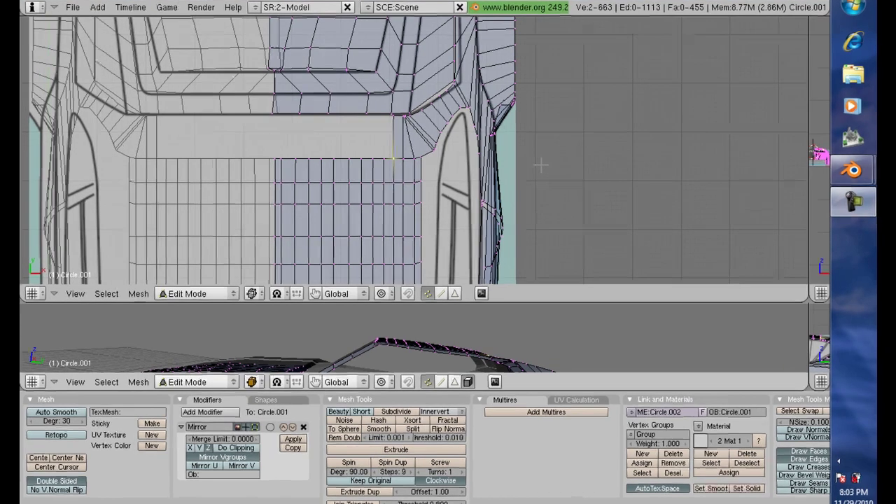
Drag the viewport divider up and zoom so the lower 3D view shows the car body large
{"action": "scroll", "coordinate": [544, 161], "scroll_direction": "down", "scroll_amount": 3}
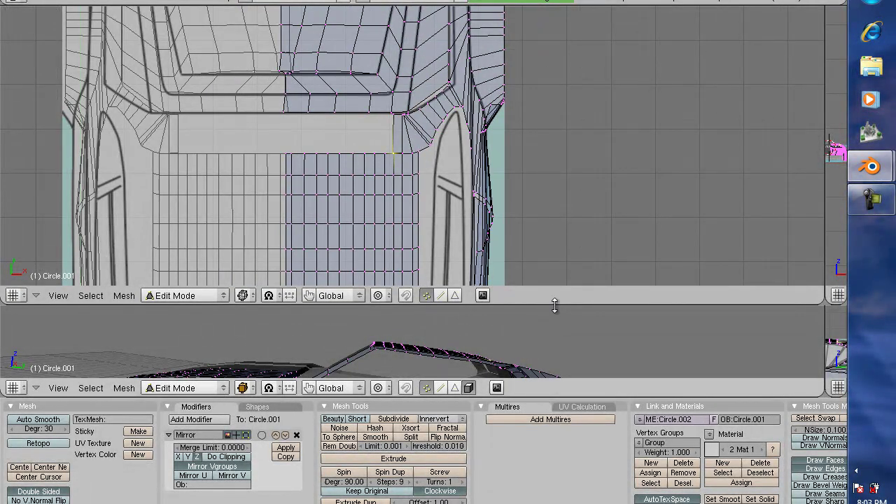
{"action": "left_click_drag", "start_coordinate": [555, 305], "coordinate": [532, 180]}
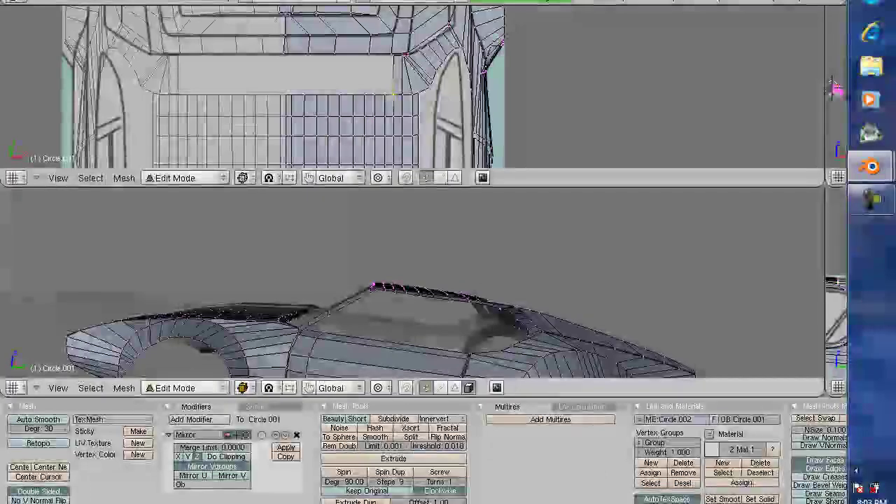
{"action": "scroll", "coordinate": [392, 133], "scroll_direction": "down", "scroll_amount": 2}
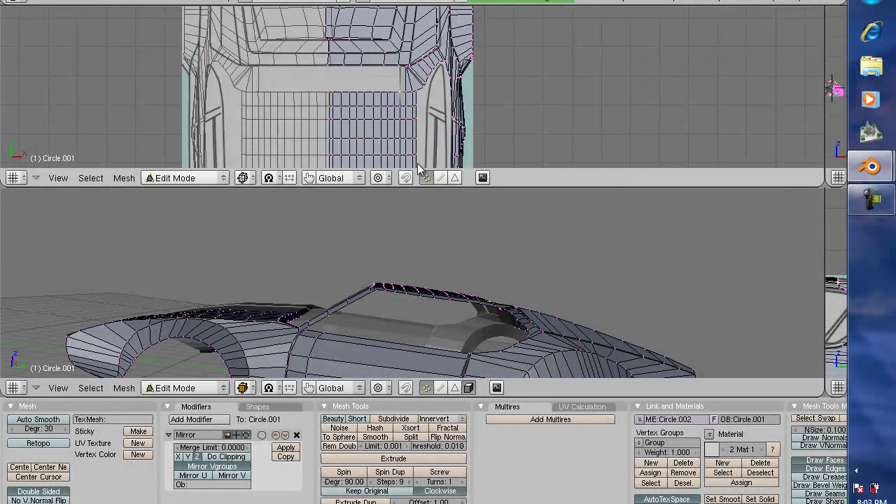
{"action": "left_click_drag", "start_coordinate": [503, 187], "coordinate": [534, 271]}
{"action": "scroll", "coordinate": [448, 199], "scroll_direction": "down", "scroll_amount": 2}
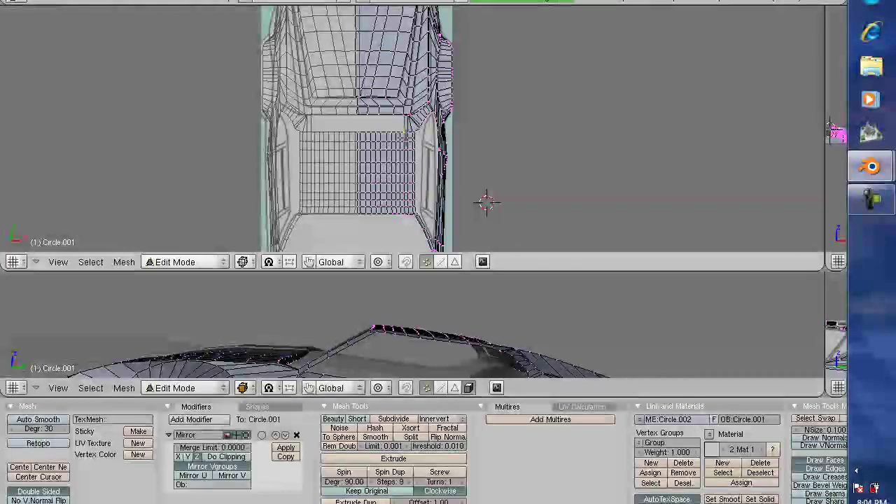
{"action": "scroll", "coordinate": [398, 200], "scroll_direction": "up", "scroll_amount": 2}
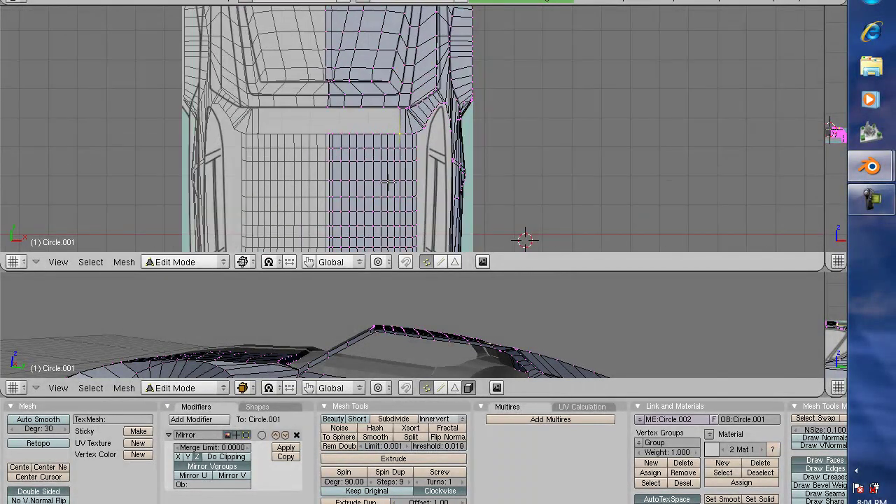
{"action": "scroll", "coordinate": [375, 166], "scroll_direction": "down", "scroll_amount": 2}
{"action": "scroll", "coordinate": [378, 171], "scroll_direction": "down", "scroll_amount": 3}
{"action": "scroll", "coordinate": [389, 180], "scroll_direction": "down", "scroll_amount": 2}
{"action": "scroll", "coordinate": [388, 180], "scroll_direction": "up", "scroll_amount": 4}
{"action": "scroll", "coordinate": [414, 131], "scroll_direction": "up", "scroll_amount": 2}
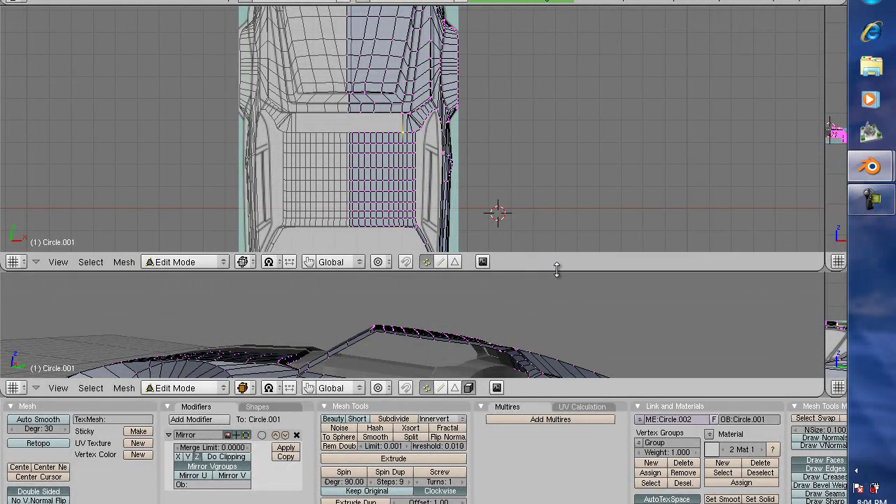
{"action": "left_click_drag", "start_coordinate": [556, 268], "coordinate": [538, 85]}
{"action": "scroll", "coordinate": [537, 112], "scroll_direction": "down", "scroll_amount": 2}
{"action": "key", "text": "ctrl+Tab"}
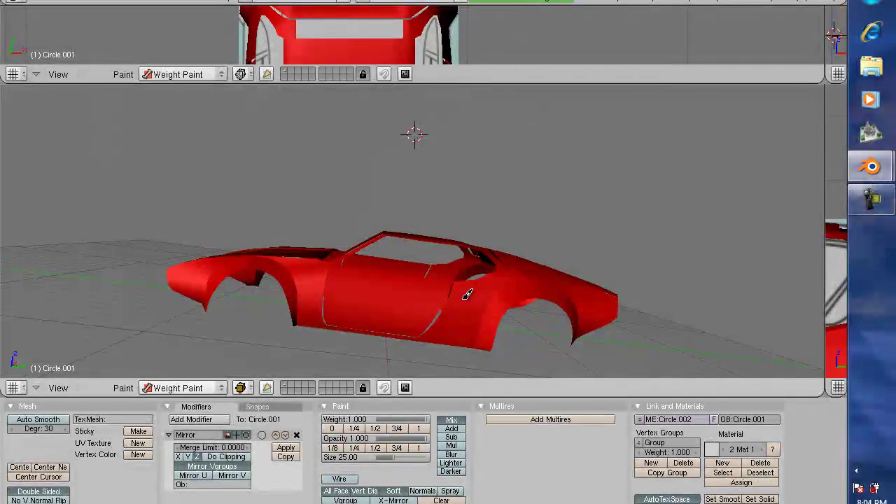
{"action": "middle_click_drag", "start_coordinate": [465, 297], "coordinate": [365, 300]}
{"action": "middle_click_drag", "start_coordinate": [469, 341], "coordinate": [407, 296]}
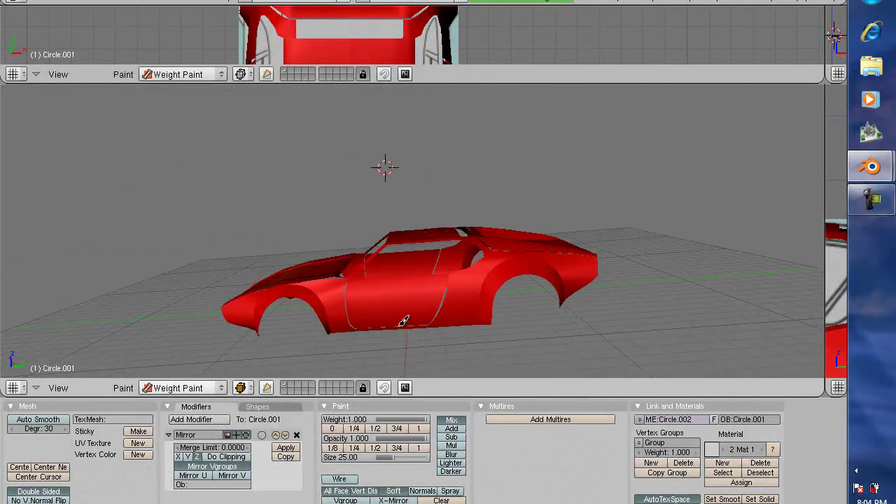
{"action": "mouse_move", "coordinate": [509, 334]}
{"action": "middle_mouse_down"}
{"action": "mouse_move", "coordinate": [374, 328]}
{"action": "mouse_move", "coordinate": [352, 366]}
{"action": "mouse_move", "coordinate": [360, 372]}
{"action": "mouse_move", "coordinate": [518, 280]}
{"action": "mouse_move", "coordinate": [606, 256]}
{"action": "mouse_move", "coordinate": [490, 288]}
{"action": "mouse_move", "coordinate": [471, 334]}
{"action": "mouse_move", "coordinate": [444, 362]}
{"action": "middle_mouse_up"}
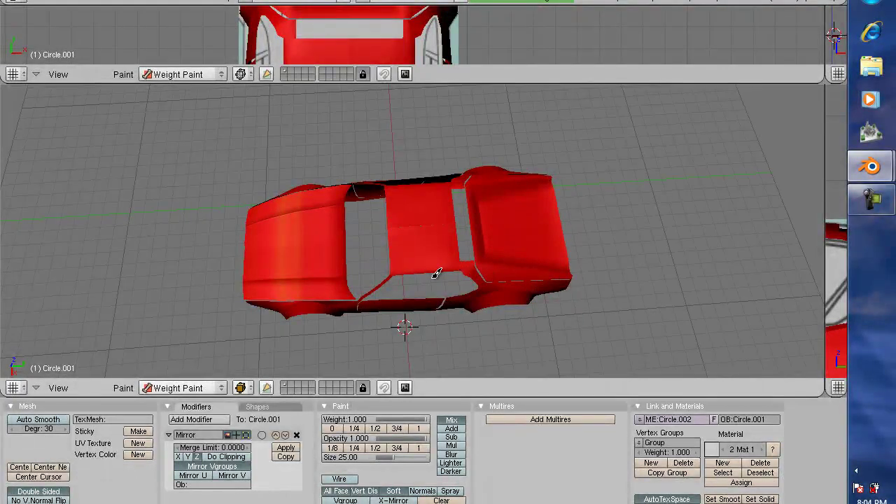
{"action": "middle_click_drag", "start_coordinate": [420, 331], "coordinate": [420, 241]}
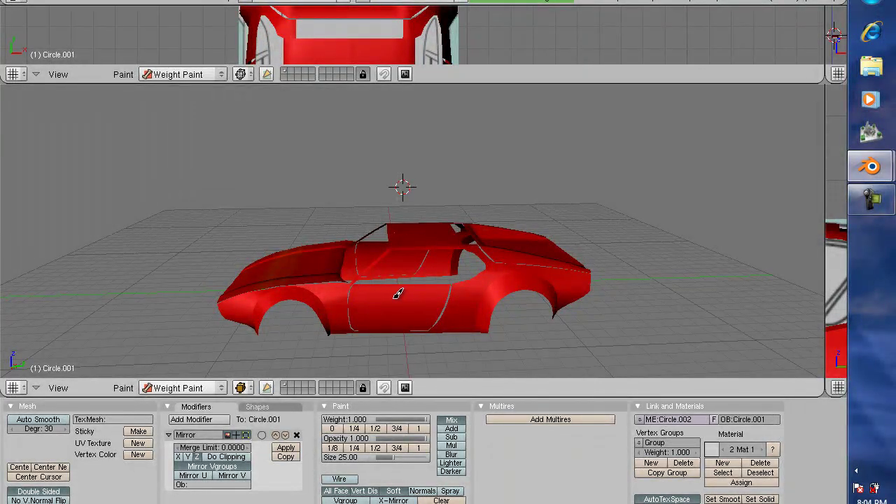
{"action": "mouse_move", "coordinate": [415, 347]}
{"action": "middle_mouse_down"}
{"action": "mouse_move", "coordinate": [426, 310]}
{"action": "mouse_move", "coordinate": [418, 320]}
{"action": "middle_mouse_up"}
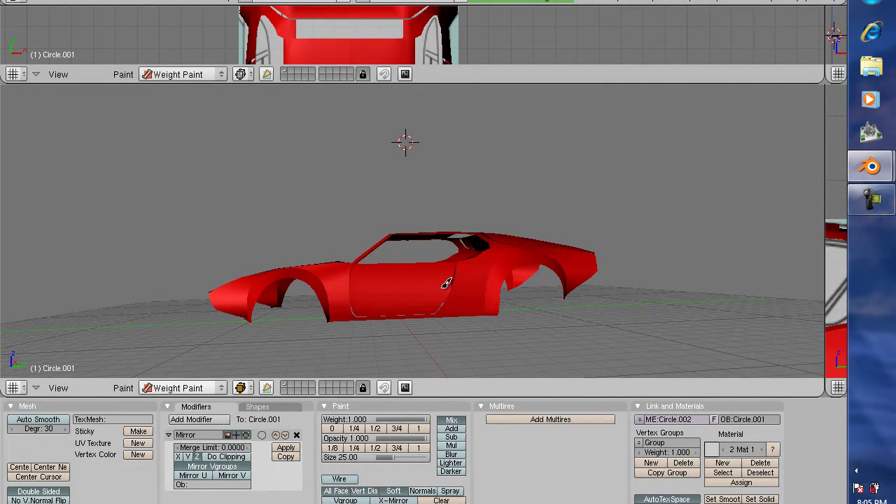
{"action": "middle_click_drag", "start_coordinate": [446, 284], "coordinate": [424, 344]}
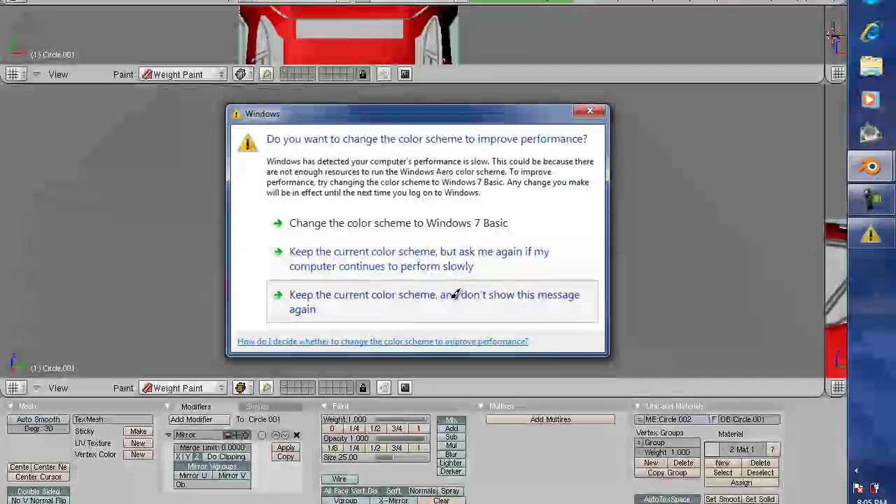
{"action": "left_click", "coordinate": [455, 294]}
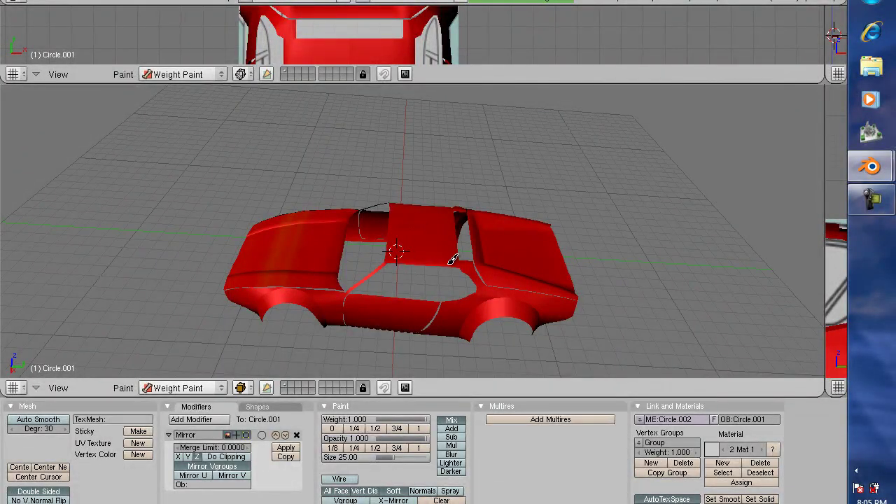
Orbit above the red car, drag the divider down, and zoom in on its roof and hood
{"action": "middle_click_drag", "start_coordinate": [448, 240], "coordinate": [475, 265]}
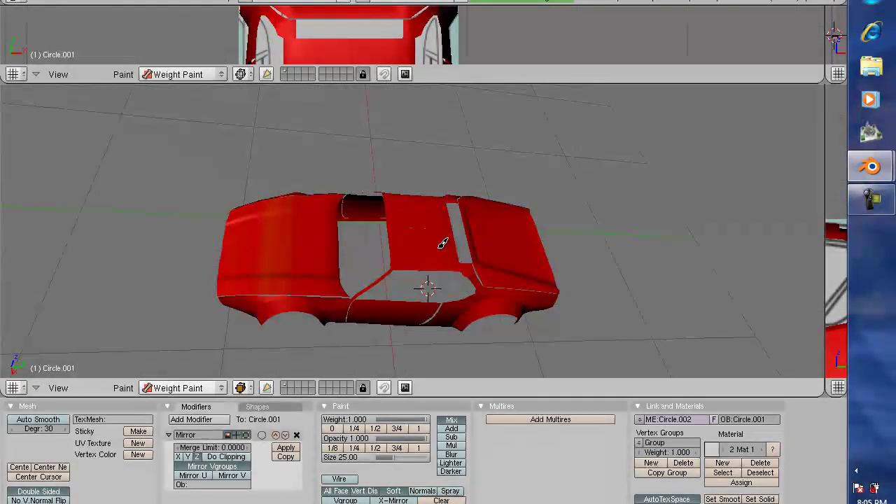
{"action": "mouse_move", "coordinate": [428, 287]}
{"action": "middle_mouse_down"}
{"action": "mouse_move", "coordinate": [406, 288]}
{"action": "mouse_move", "coordinate": [425, 293]}
{"action": "middle_mouse_up"}
{"action": "left_click_drag", "start_coordinate": [485, 85], "coordinate": [501, 292]}
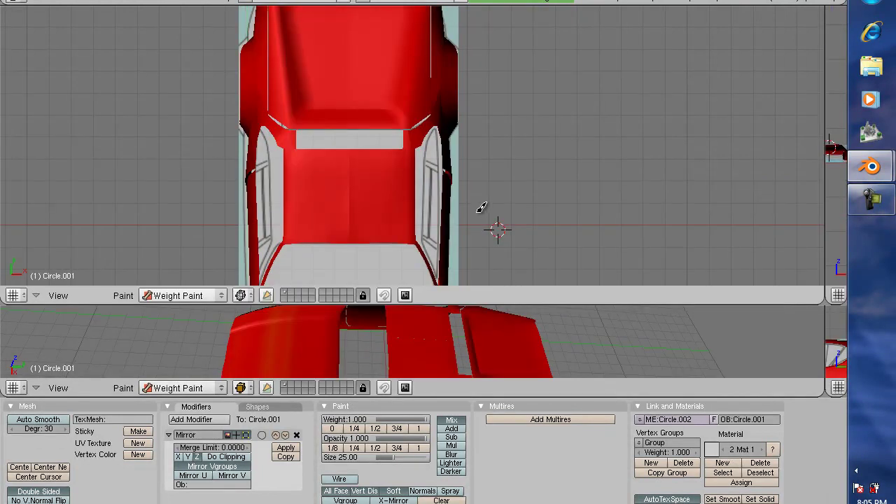
{"action": "scroll", "coordinate": [481, 207], "scroll_direction": "up", "scroll_amount": 2}
Return the car body to Edit Mode and zoom in on the roof–hood corner
{"action": "key", "text": "Tab"}
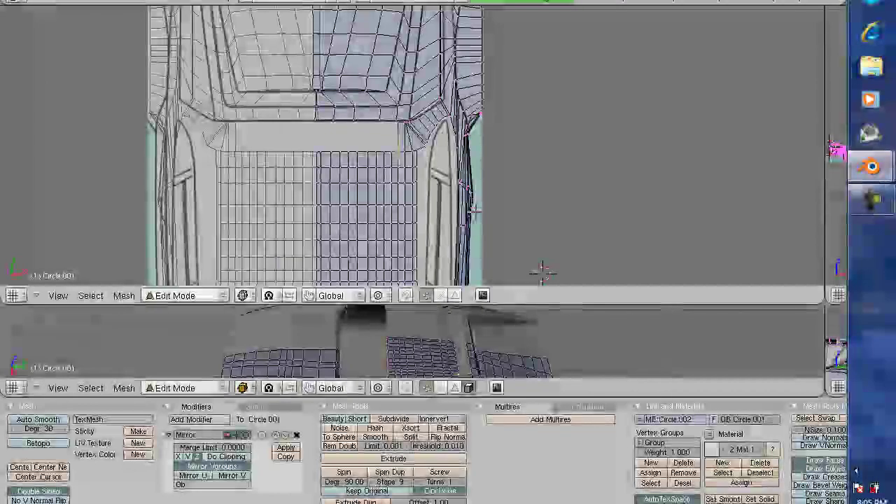
{"action": "scroll", "coordinate": [473, 210], "scroll_direction": "up", "scroll_amount": 4}
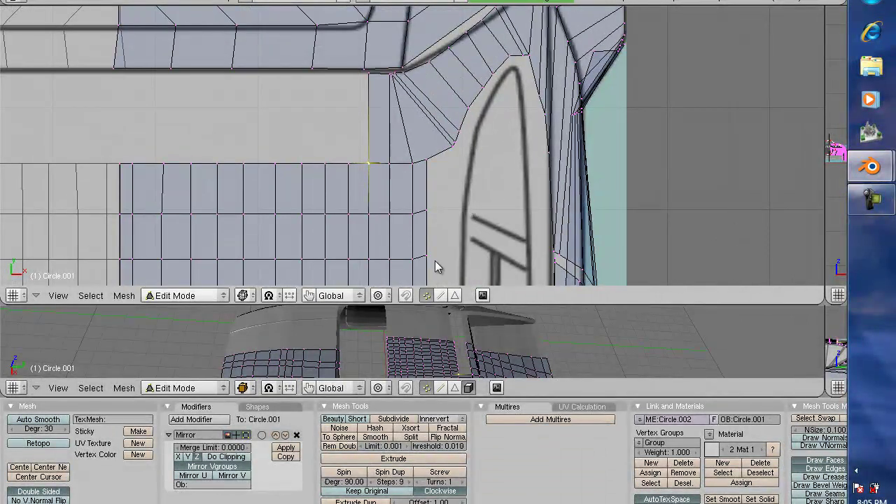
{"action": "scroll", "coordinate": [426, 216], "scroll_direction": "down", "scroll_amount": 5}
{"action": "scroll", "coordinate": [420, 233], "scroll_direction": "down", "scroll_amount": 2}
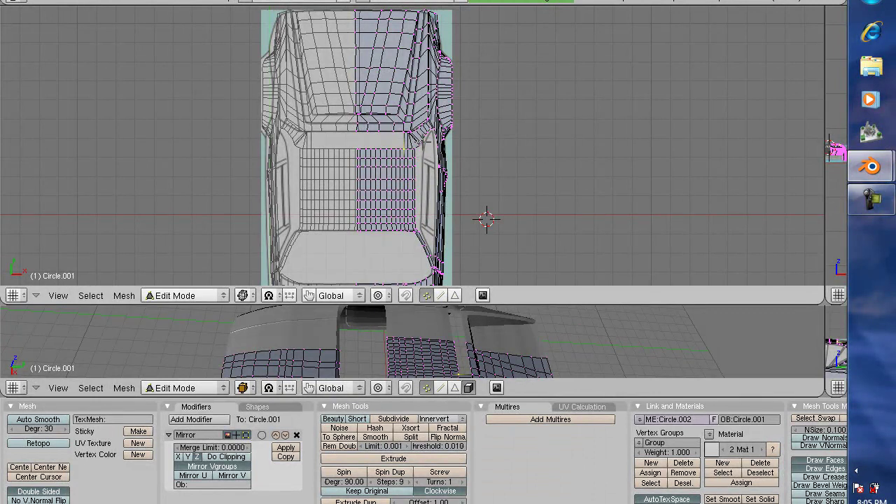
{"action": "scroll", "coordinate": [413, 145], "scroll_direction": "up", "scroll_amount": 5}
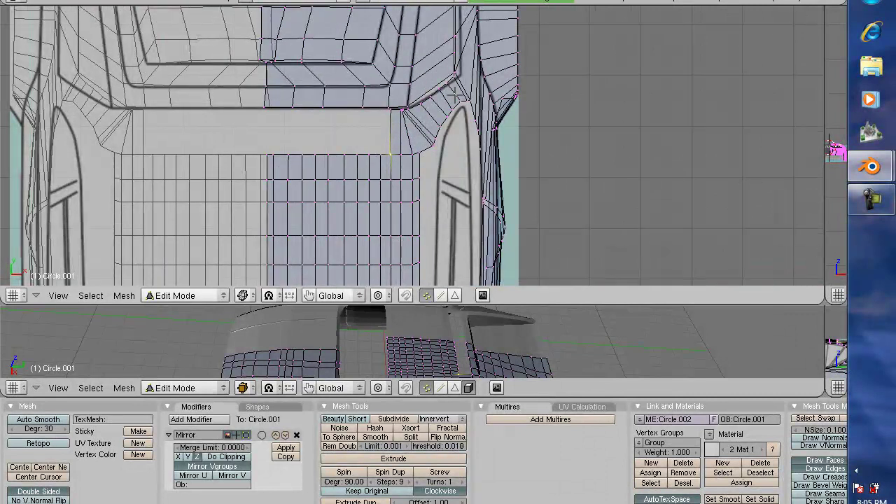
{"action": "scroll", "coordinate": [454, 101], "scroll_direction": "up", "scroll_amount": 3}
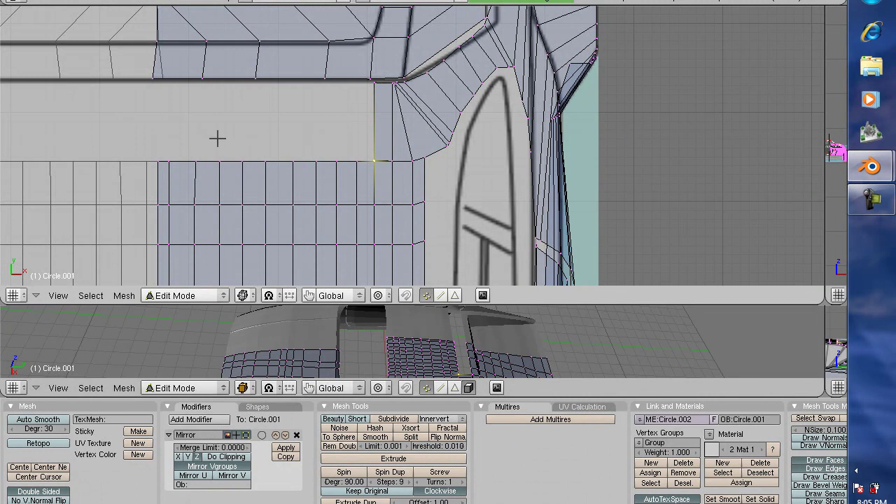
{"action": "scroll", "coordinate": [300, 161], "scroll_direction": "up", "scroll_amount": 2}
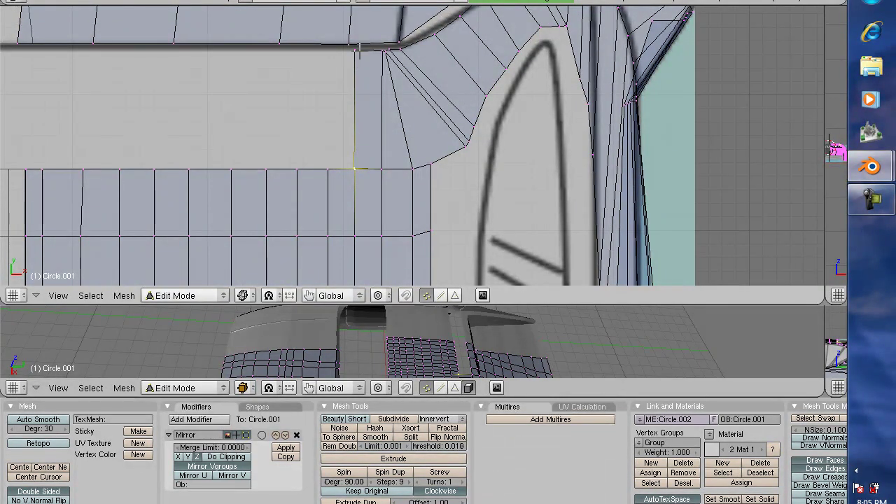
{"action": "scroll", "coordinate": [360, 140], "scroll_direction": "up", "scroll_amount": 4}
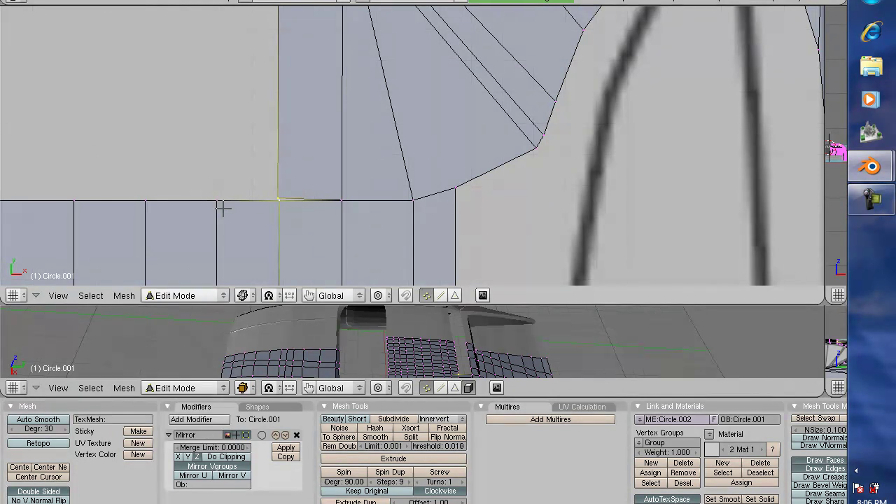
Select the two overlapping roof-corner vertices and merge them at the last one
{"action": "right_click", "coordinate": [217, 200]}
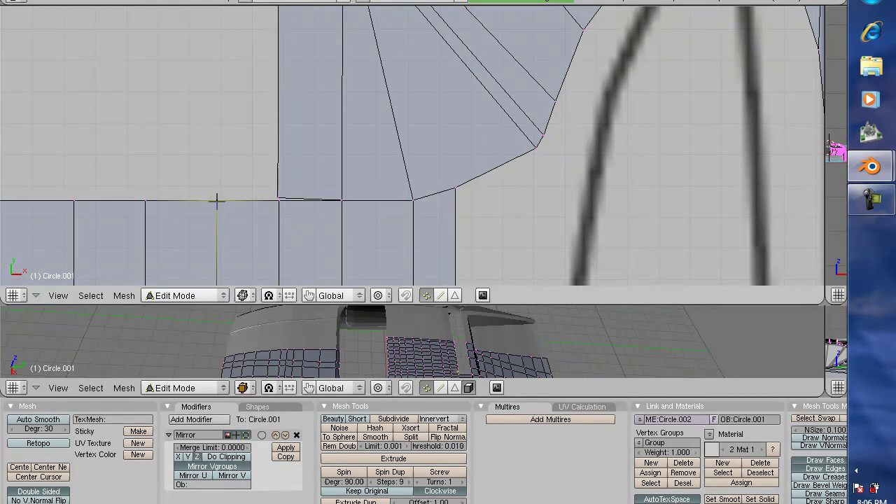
{"action": "right_click", "coordinate": [278, 198]}
{"action": "right_click", "coordinate": [279, 201], "text": "shift"}
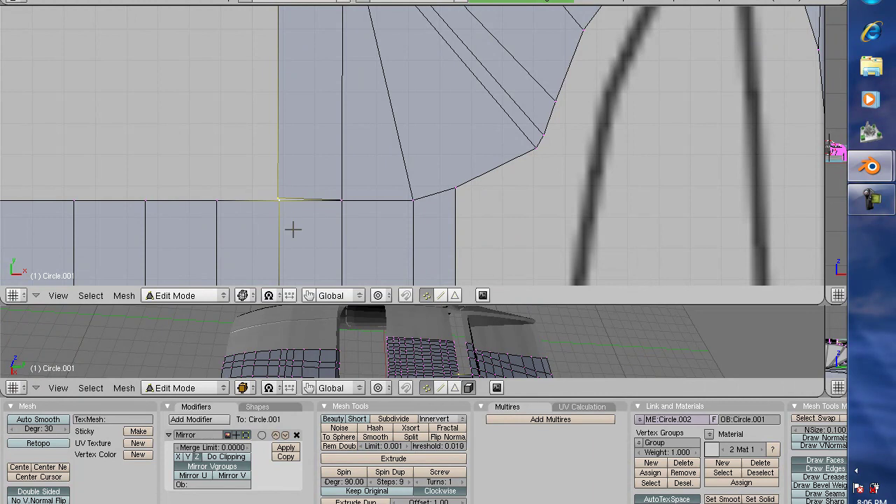
{"action": "left_click", "coordinate": [122, 295]}
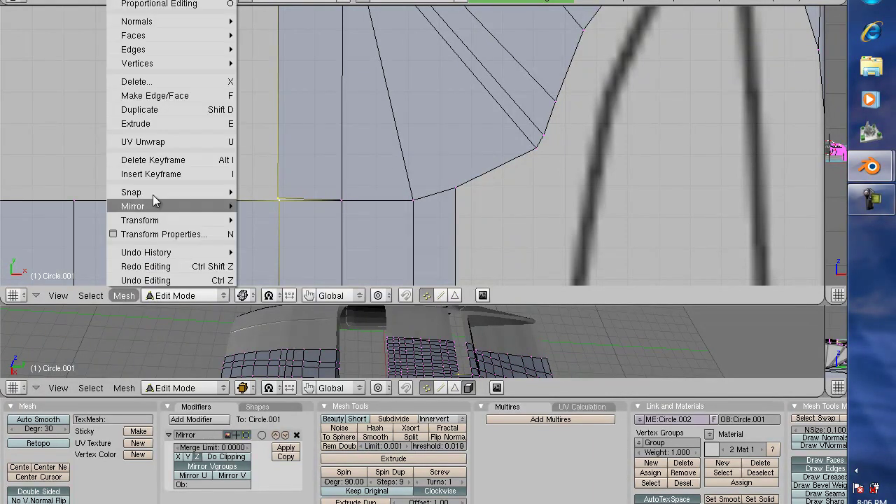
{"action": "mouse_move", "coordinate": [153, 70]}
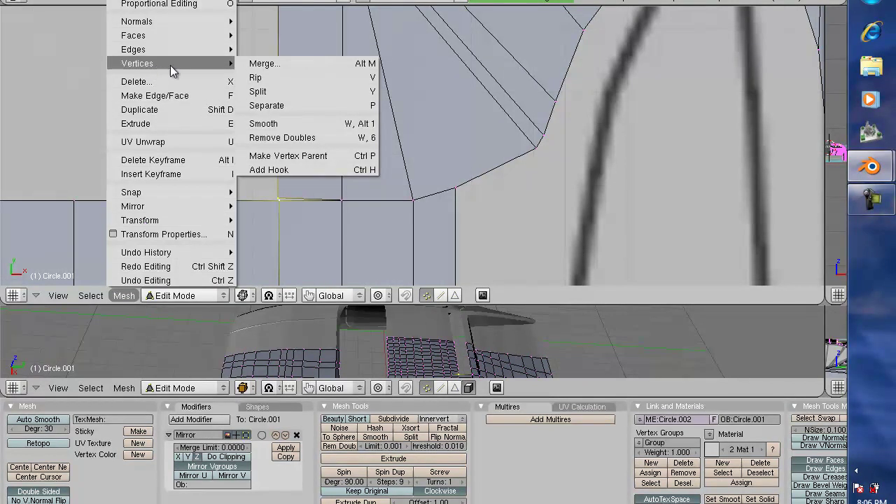
{"action": "left_click", "coordinate": [263, 63]}
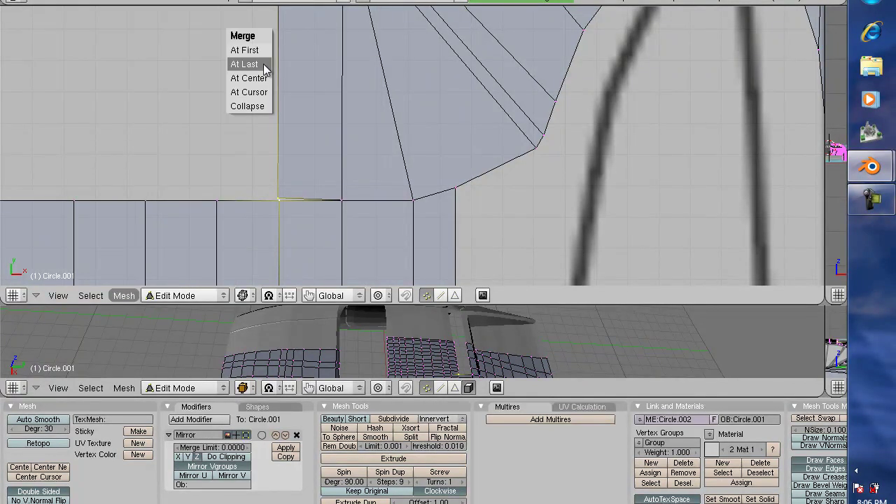
{"action": "left_click", "coordinate": [124, 296]}
{"action": "mouse_move", "coordinate": [160, 63]}
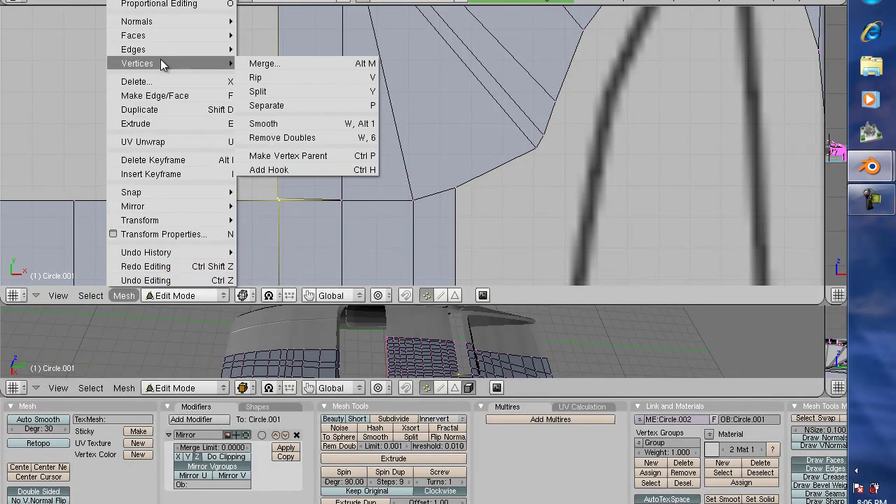
{"action": "left_click", "coordinate": [257, 66]}
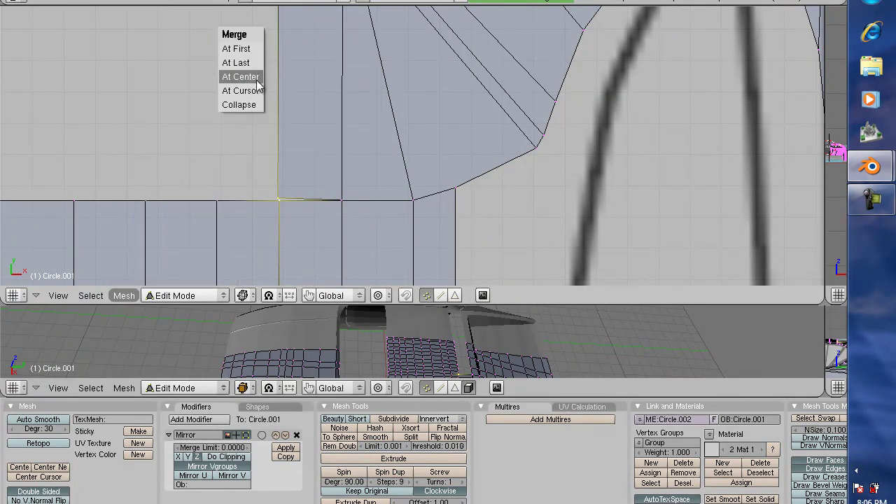
{"action": "left_click", "coordinate": [248, 65]}
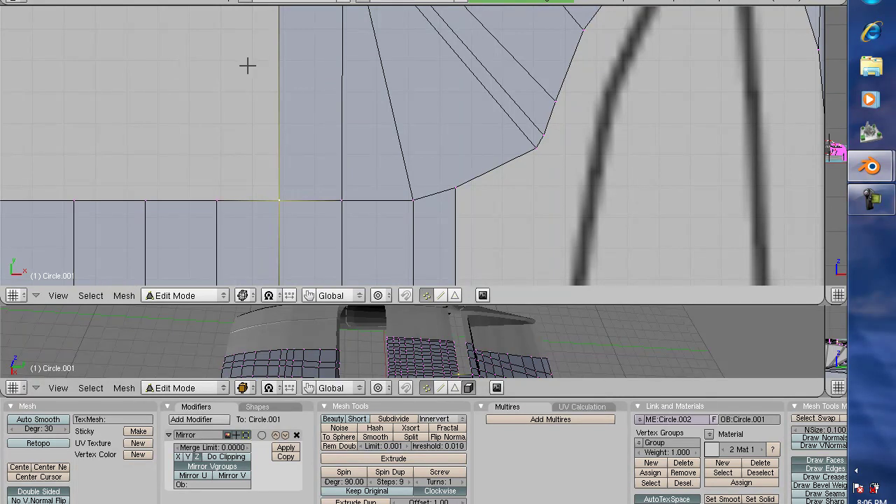
Preview the welded corner in Weight Paint, pan to the next roof gap, and re-enter Edit Mode
{"action": "key", "text": "ctrl+Tab"}
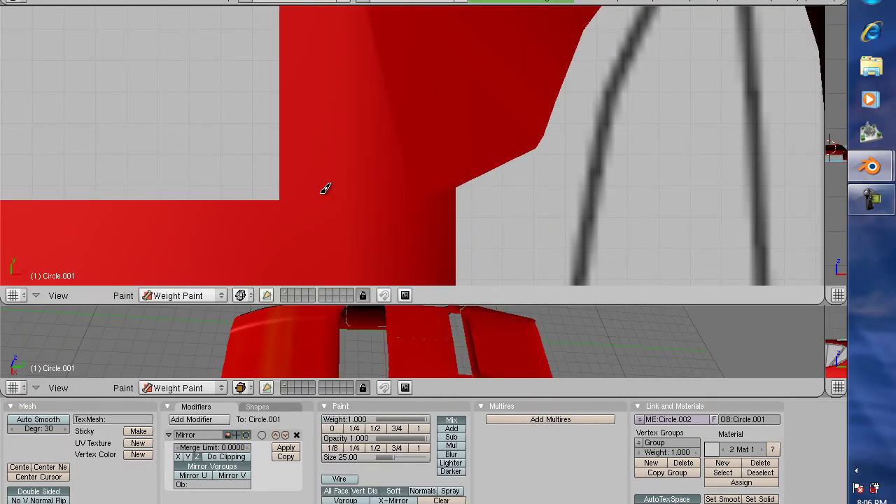
{"action": "key", "text": "KP_6"}
{"action": "key", "text": "KP_6"}
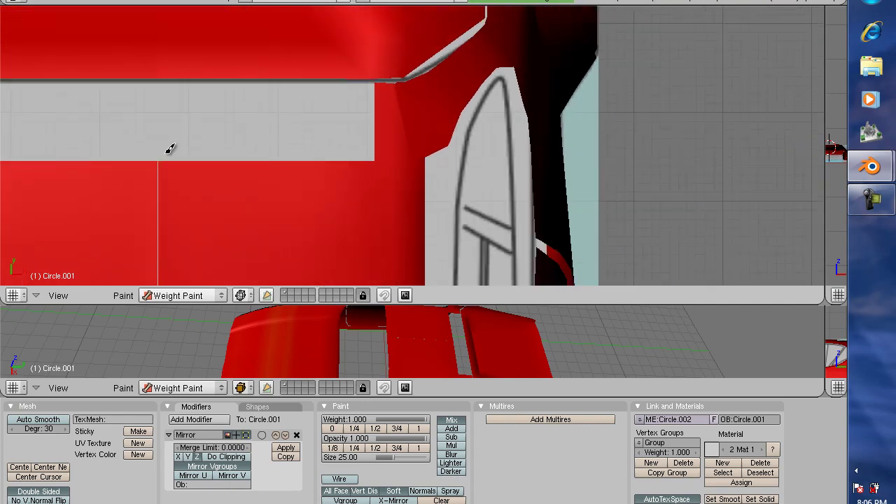
{"action": "middle_click_drag", "start_coordinate": [44, 124], "coordinate": [170, 149]}
{"action": "key", "text": "Tab"}
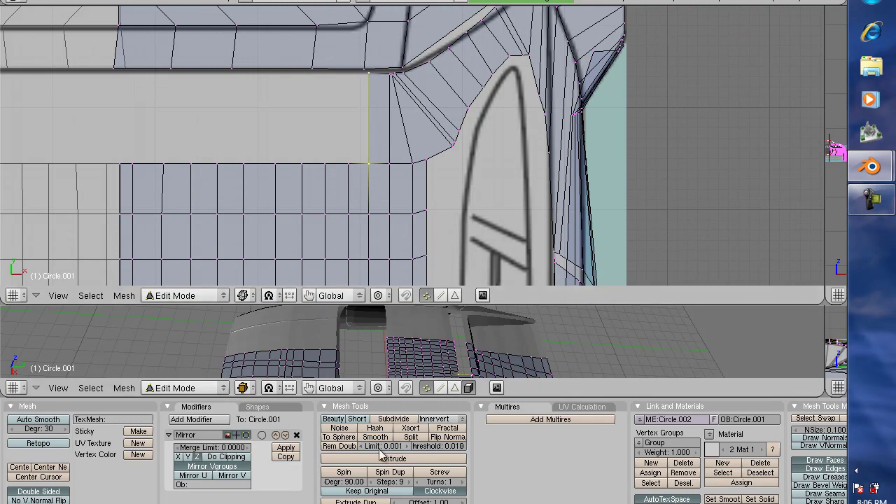
Extrude only the vertical roof edge along X toward the centre line
{"action": "key", "text": "e"}
{"action": "left_click", "coordinate": [454, 226]}
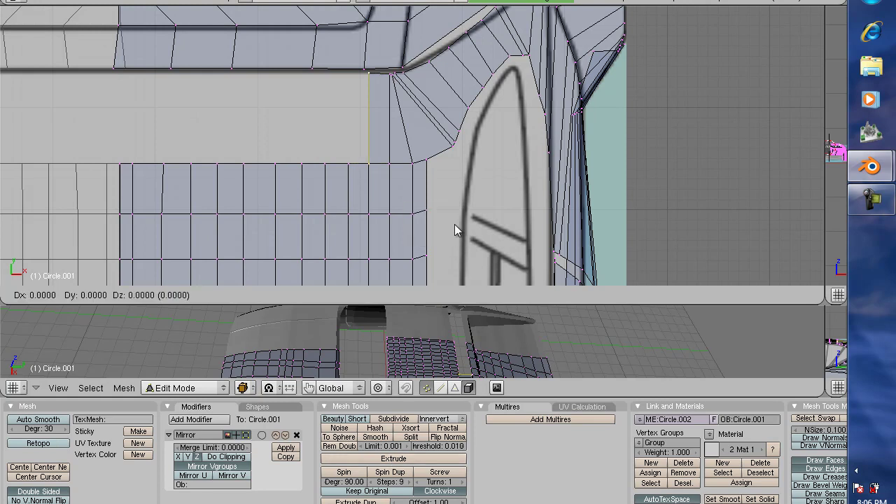
{"action": "key", "text": "x"}
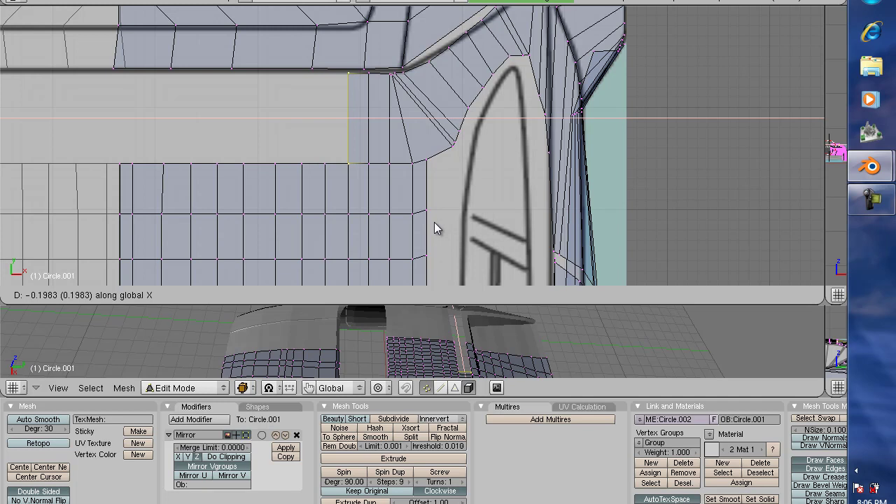
{"action": "left_click", "coordinate": [434, 222]}
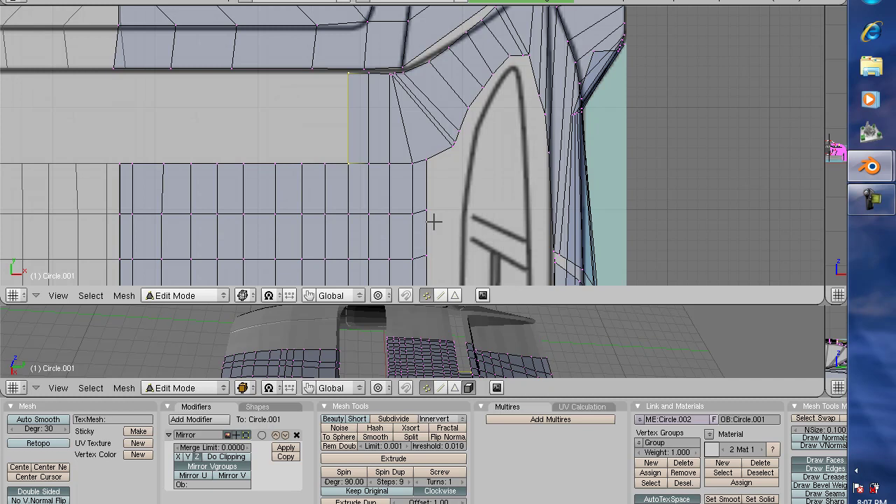
Select the new edge's lower vertex and start moving it along Y
{"action": "right_click", "coordinate": [353, 162]}
{"action": "key", "text": "g"}
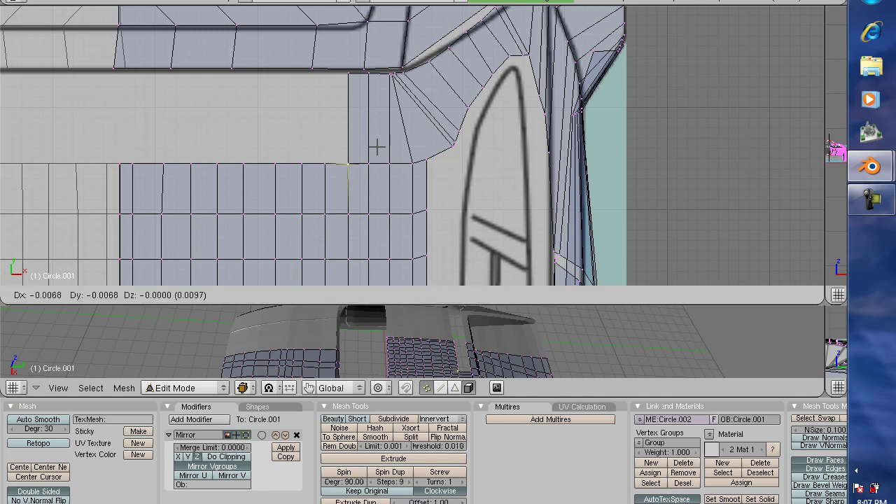
{"action": "key", "text": "y"}
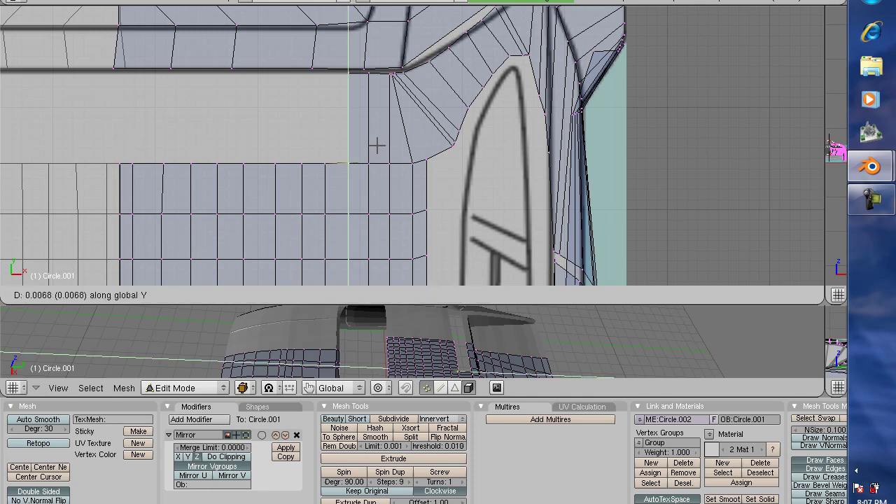
Confirm the vertex's Y nudge and briefly preview the mesh in Weight Paint
{"action": "left_click", "coordinate": [377, 146]}
{"action": "scroll", "coordinate": [376, 148], "scroll_direction": "up", "scroll_amount": 3}
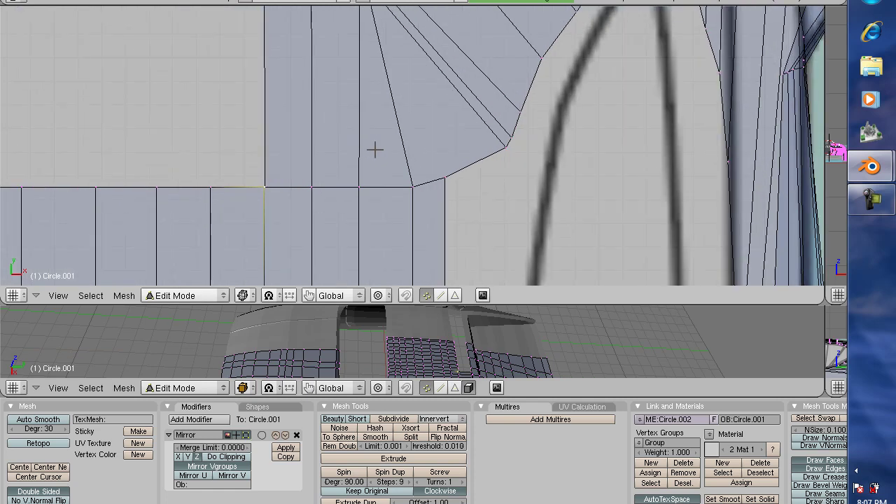
{"action": "scroll", "coordinate": [252, 188], "scroll_direction": "down", "scroll_amount": 1}
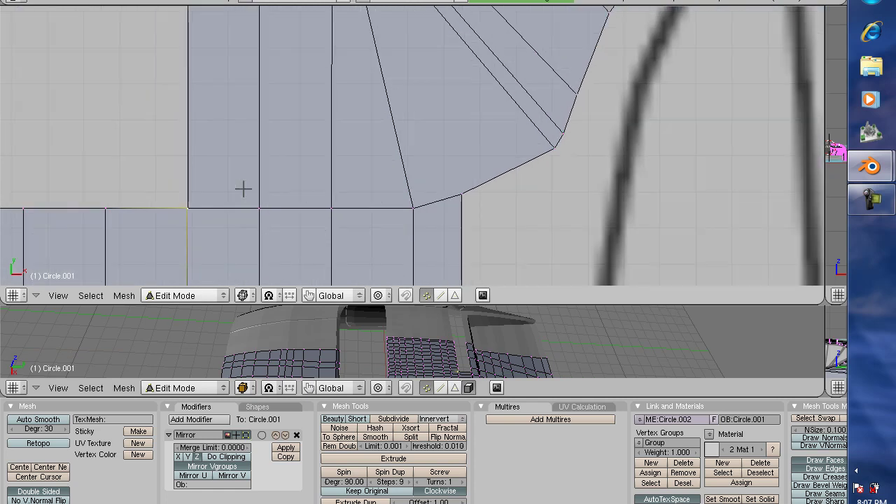
{"action": "key", "text": "ctrl+Tab"}
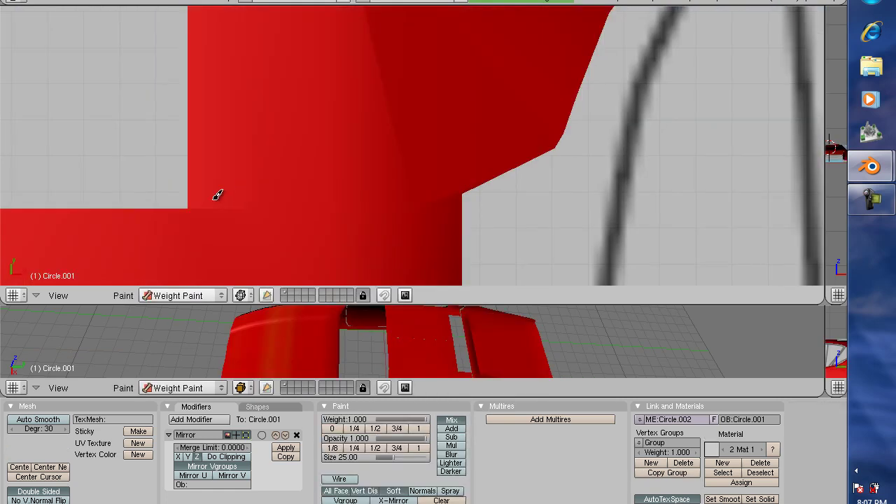
{"action": "key", "text": "ctrl+Tab"}
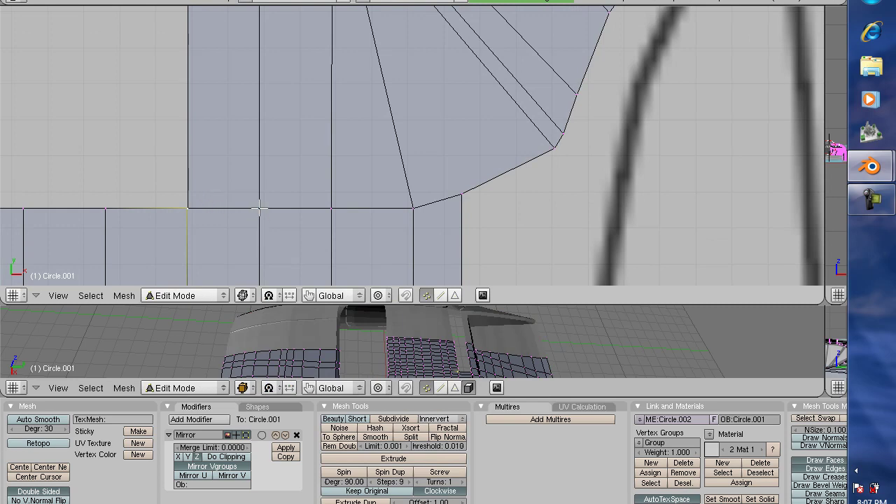
{"action": "scroll", "coordinate": [260, 209], "scroll_direction": "up", "scroll_amount": 2}
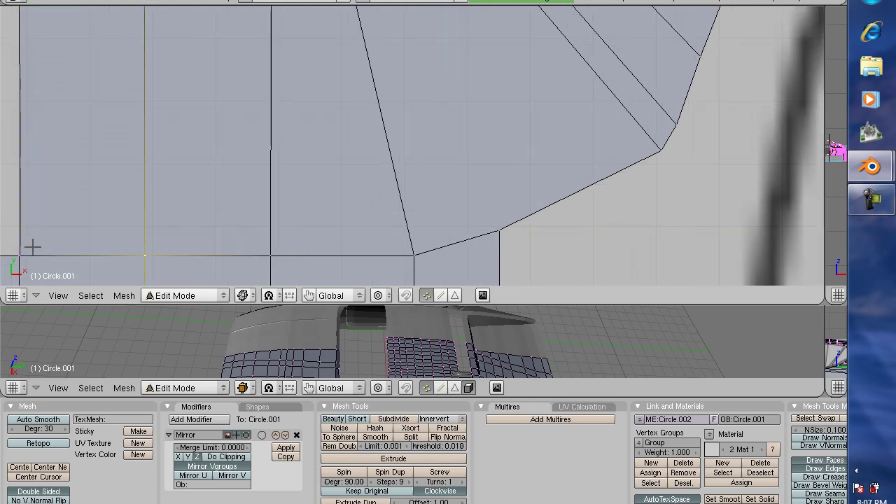
Slide the roof's lower-left corner vertex along X toward its neighbour
{"action": "right_click", "coordinate": [23, 252]}
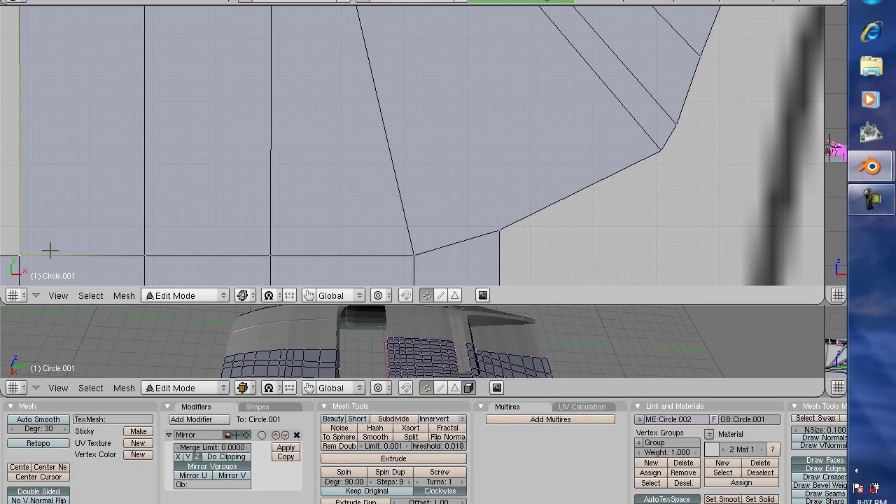
{"action": "key", "text": "g"}
{"action": "key", "text": "y"}
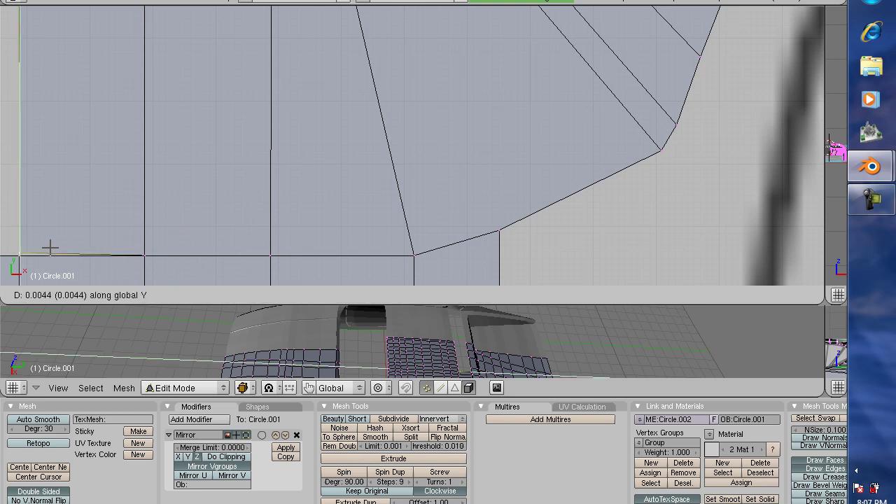
{"action": "key", "text": "y"}
{"action": "key", "text": "y"}
{"action": "key", "text": "x"}
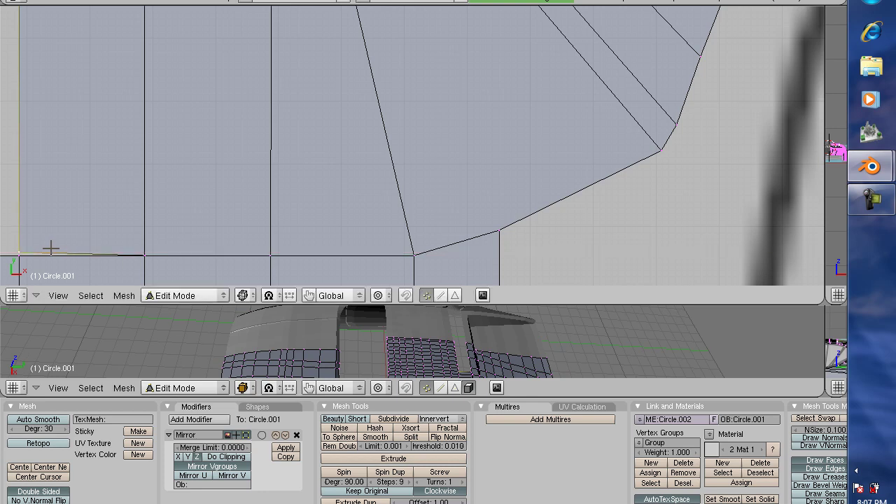
{"action": "left_click", "coordinate": [50, 247]}
{"action": "scroll", "coordinate": [50, 248], "scroll_direction": "down", "scroll_amount": 3}
{"action": "scroll", "coordinate": [103, 172], "scroll_direction": "down", "scroll_amount": 1}
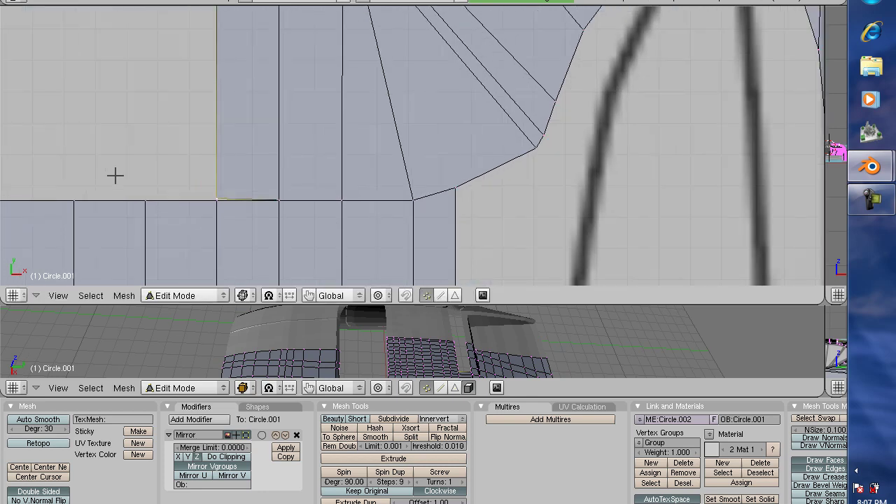
Add the hood grid's corner vertex and merge both at the last one
{"action": "right_click", "coordinate": [217, 203]}
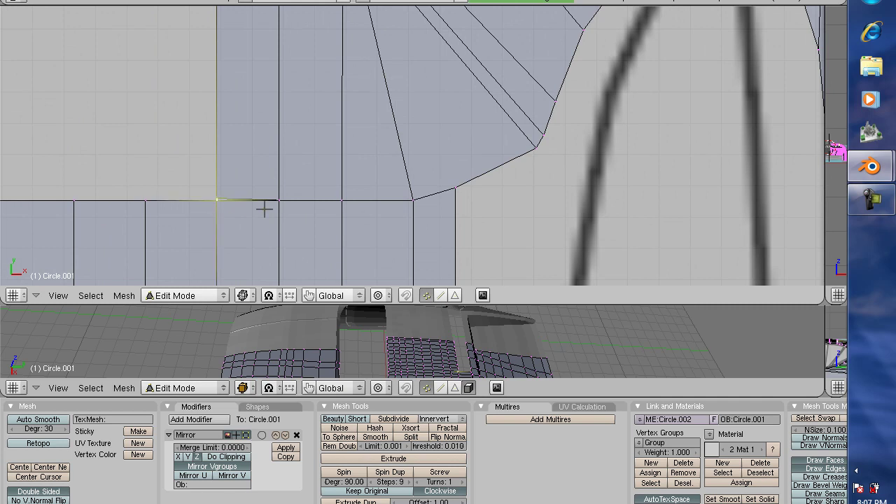
{"action": "left_click", "coordinate": [133, 297]}
{"action": "mouse_move", "coordinate": [166, 59]}
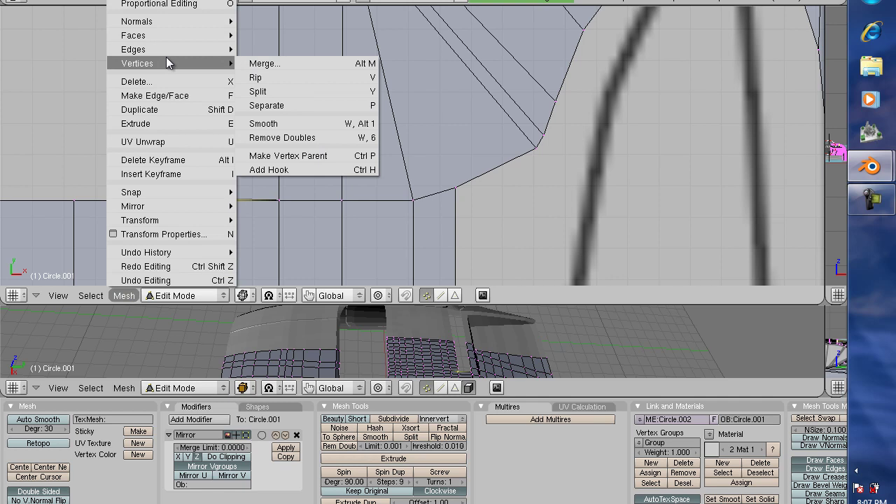
{"action": "left_click", "coordinate": [292, 65]}
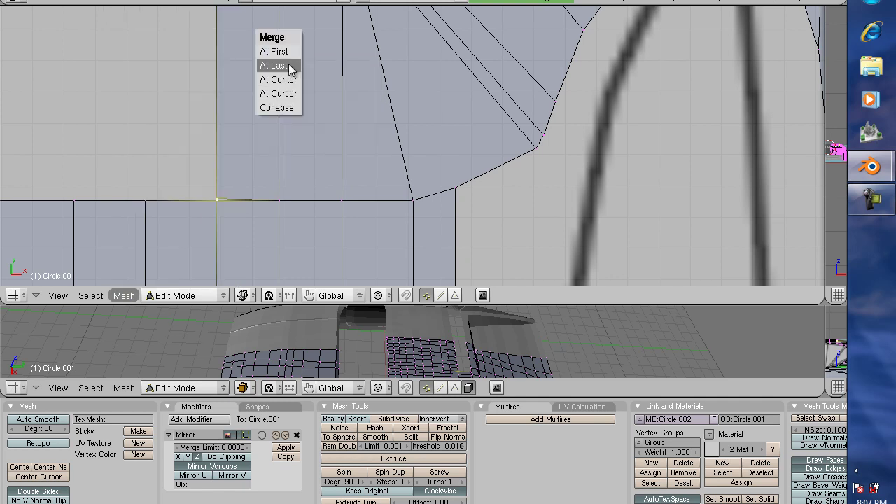
{"action": "left_click", "coordinate": [273, 65]}
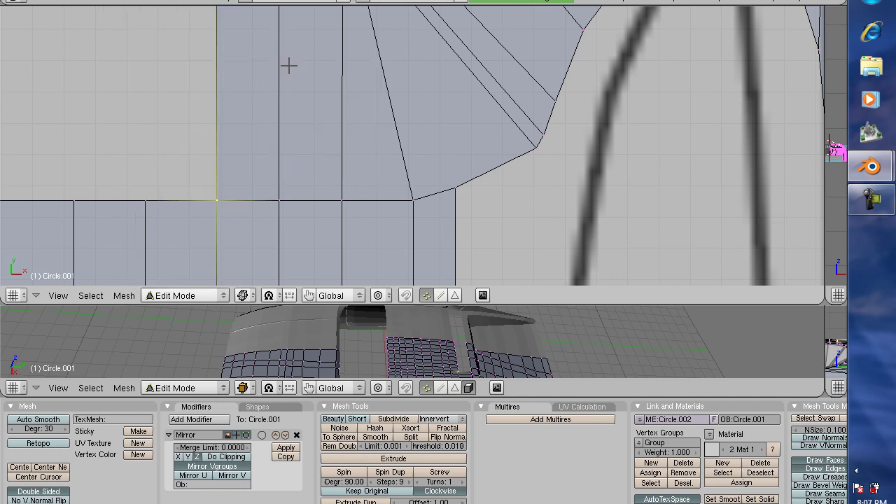
Enter Weight Paint and zoom out to show hood and windshield as one red surface
{"action": "key", "text": "ctrl+Tab"}
{"action": "scroll", "coordinate": [340, 124], "scroll_direction": "up", "scroll_amount": 3}
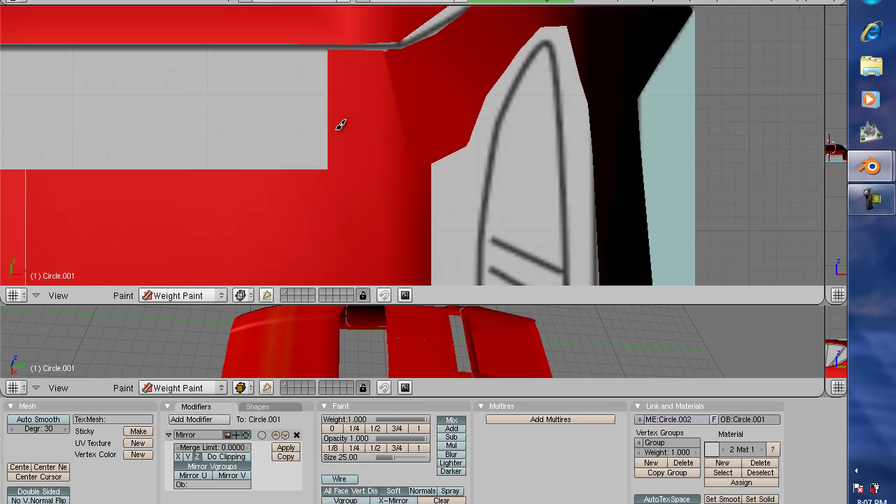
{"action": "scroll", "coordinate": [341, 124], "scroll_direction": "down", "scroll_amount": 3}
{"action": "scroll", "coordinate": [221, 131], "scroll_direction": "down", "scroll_amount": 2}
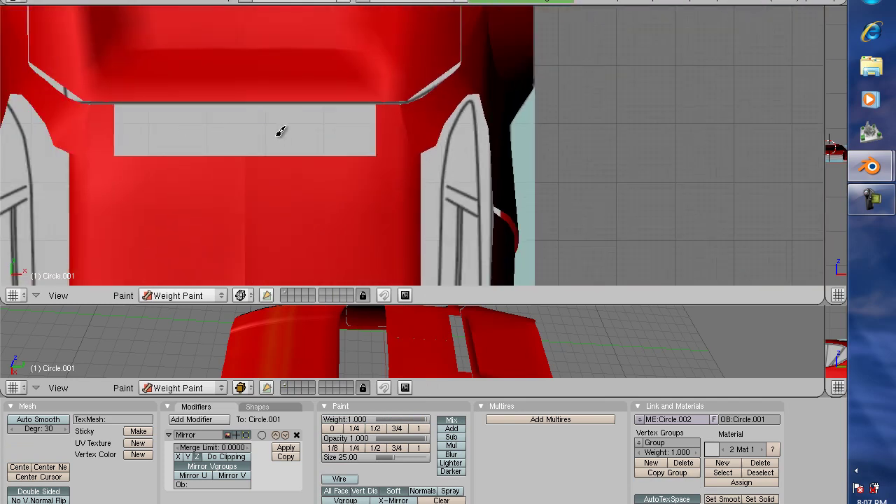
{"action": "scroll", "coordinate": [225, 57], "scroll_direction": "down", "scroll_amount": 5}
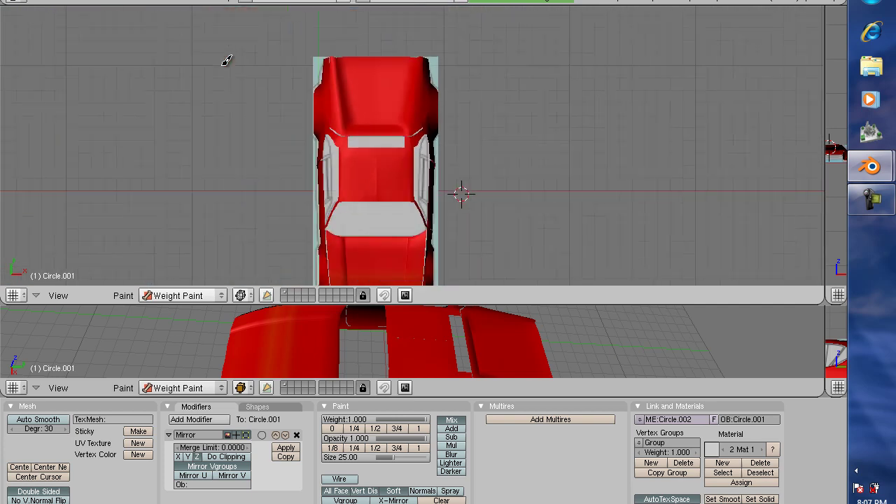
{"action": "scroll", "coordinate": [227, 60], "scroll_direction": "down", "scroll_amount": 2}
{"action": "scroll", "coordinate": [227, 61], "scroll_direction": "up", "scroll_amount": 3}
{"action": "scroll", "coordinate": [227, 60], "scroll_direction": "down", "scroll_amount": 2}
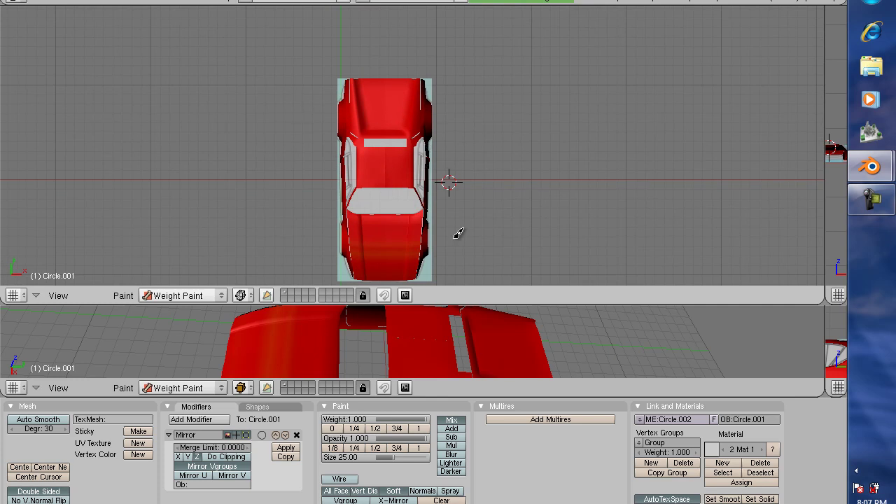
{"action": "scroll", "coordinate": [452, 229], "scroll_direction": "down", "scroll_amount": 1}
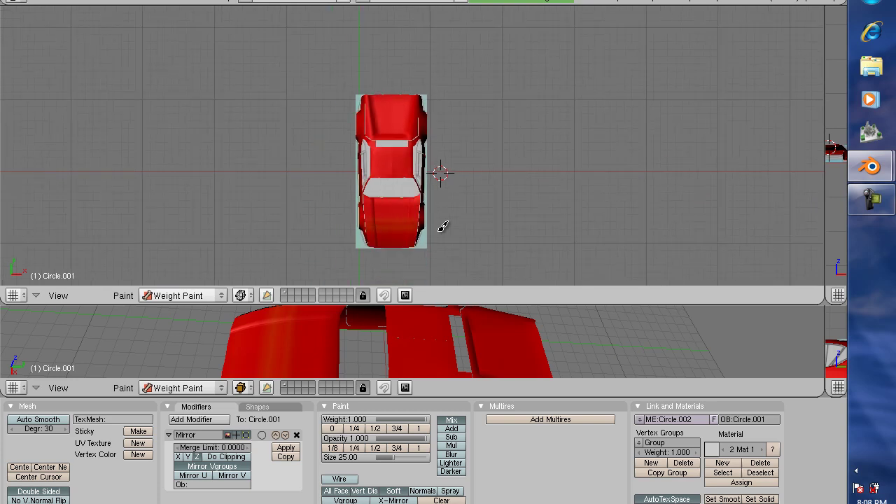
{"action": "scroll", "coordinate": [469, 248], "scroll_direction": "up", "scroll_amount": 6}
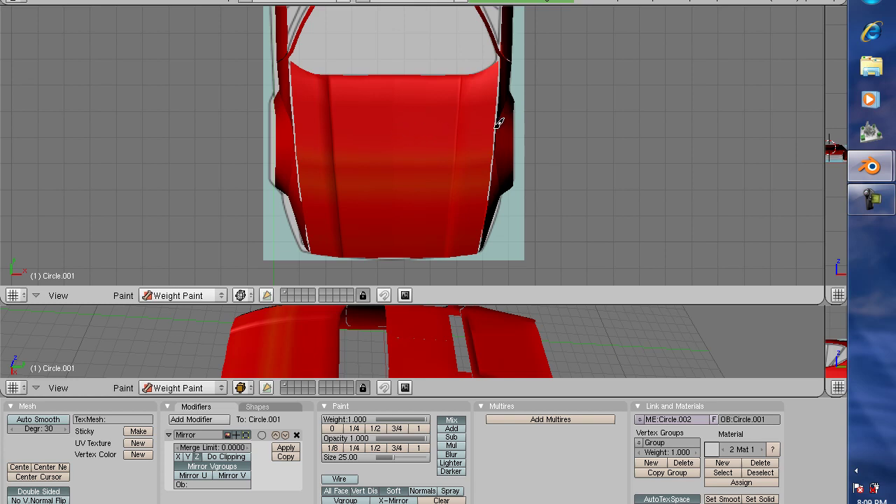
{"action": "scroll", "coordinate": [497, 125], "scroll_direction": "down", "scroll_amount": 2}
{"action": "scroll", "coordinate": [496, 126], "scroll_direction": "up", "scroll_amount": 2}
{"action": "scroll", "coordinate": [496, 126], "scroll_direction": "down", "scroll_amount": 5}
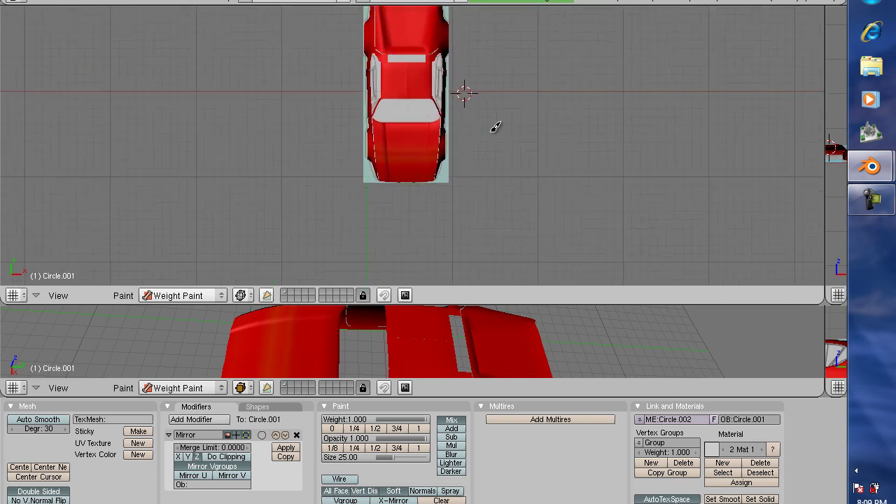
{"action": "scroll", "coordinate": [495, 127], "scroll_direction": "up", "scroll_amount": 1}
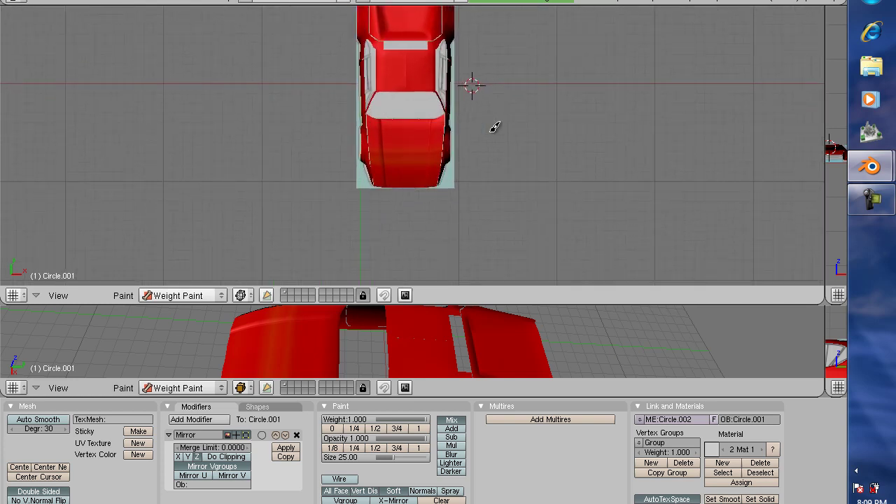
{"action": "scroll", "coordinate": [495, 127], "scroll_direction": "up", "scroll_amount": 3}
{"action": "scroll", "coordinate": [495, 127], "scroll_direction": "up", "scroll_amount": 1}
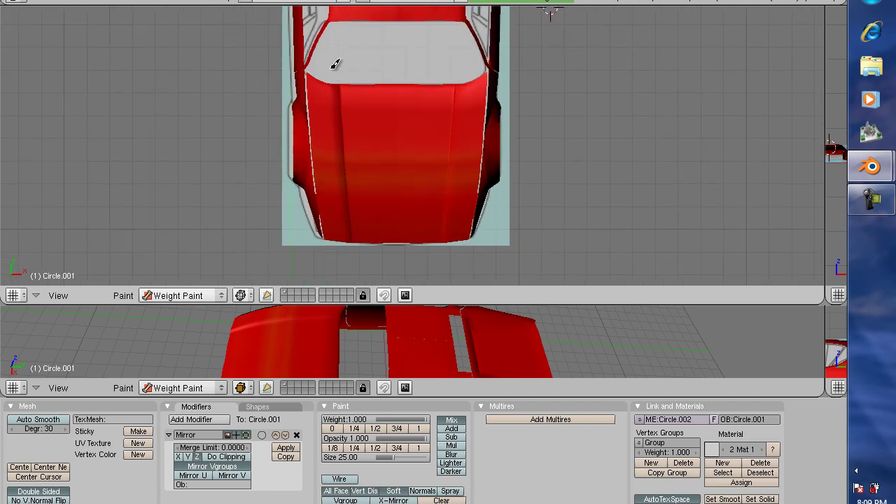
{"action": "scroll", "coordinate": [349, 61], "scroll_direction": "down", "scroll_amount": 2}
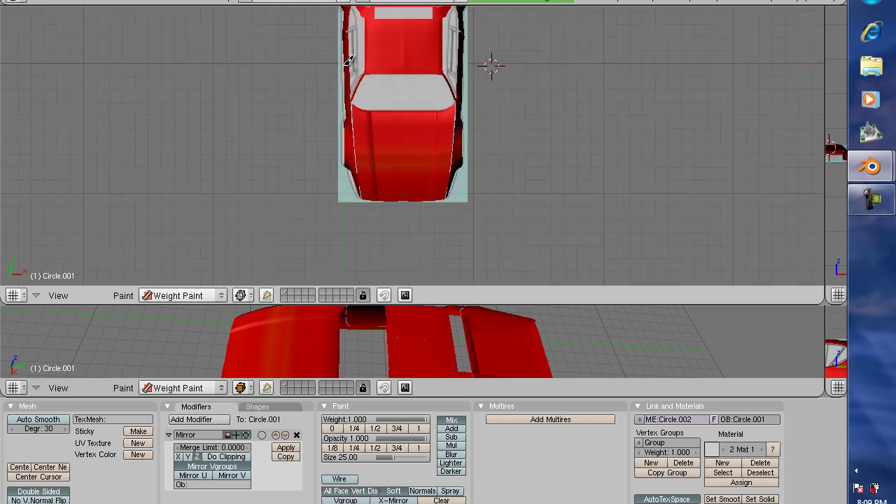
{"action": "scroll", "coordinate": [348, 61], "scroll_direction": "up", "scroll_amount": 1}
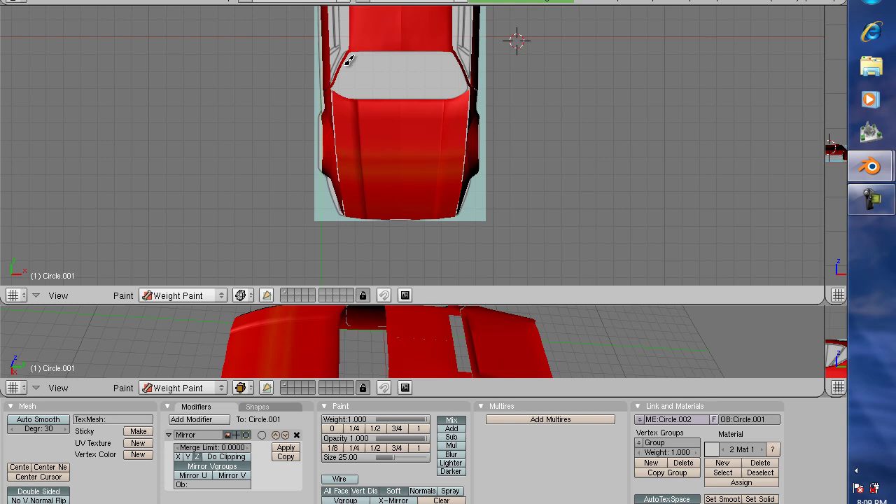
{"action": "scroll", "coordinate": [349, 60], "scroll_direction": "down", "scroll_amount": 3}
{"action": "scroll", "coordinate": [349, 60], "scroll_direction": "down", "scroll_amount": 1}
{"action": "scroll", "coordinate": [348, 60], "scroll_direction": "up", "scroll_amount": 2}
{"action": "scroll", "coordinate": [348, 60], "scroll_direction": "up", "scroll_amount": 2}
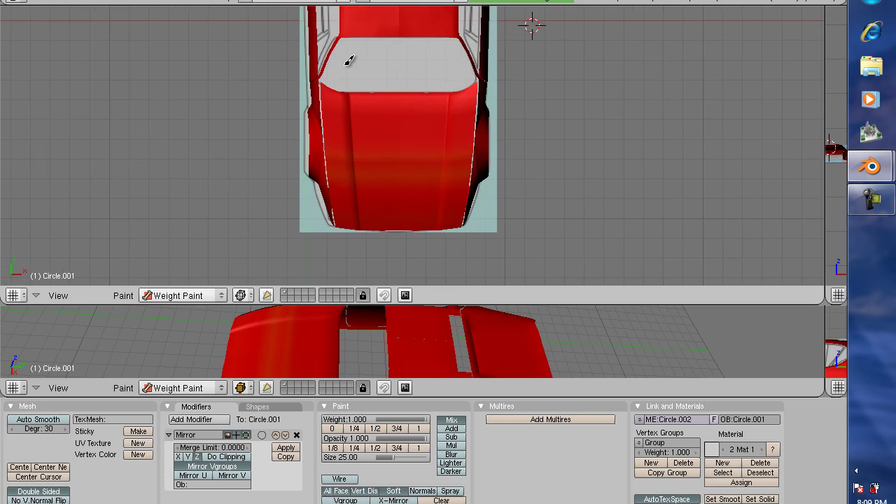
{"action": "scroll", "coordinate": [349, 60], "scroll_direction": "down", "scroll_amount": 2}
{"action": "scroll", "coordinate": [349, 60], "scroll_direction": "down", "scroll_amount": 1}
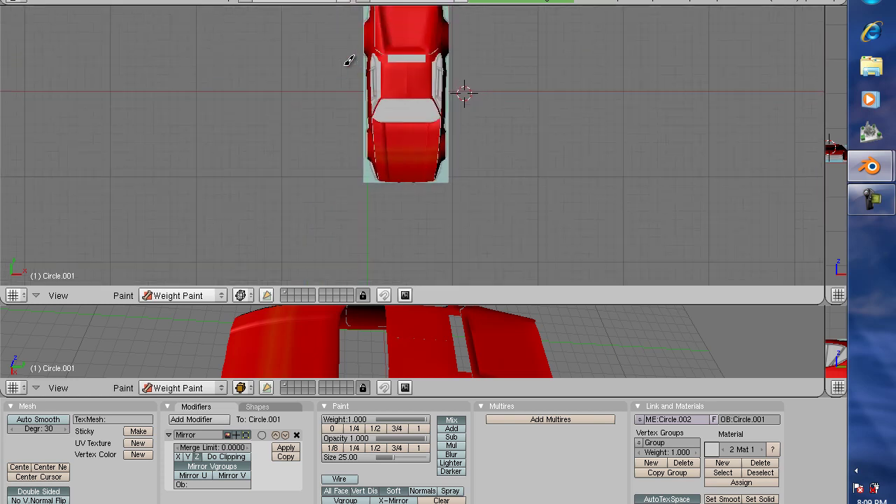
{"action": "scroll", "coordinate": [348, 61], "scroll_direction": "down", "scroll_amount": 1}
{"action": "scroll", "coordinate": [349, 60], "scroll_direction": "up", "scroll_amount": 1}
{"action": "scroll", "coordinate": [349, 60], "scroll_direction": "down", "scroll_amount": 1}
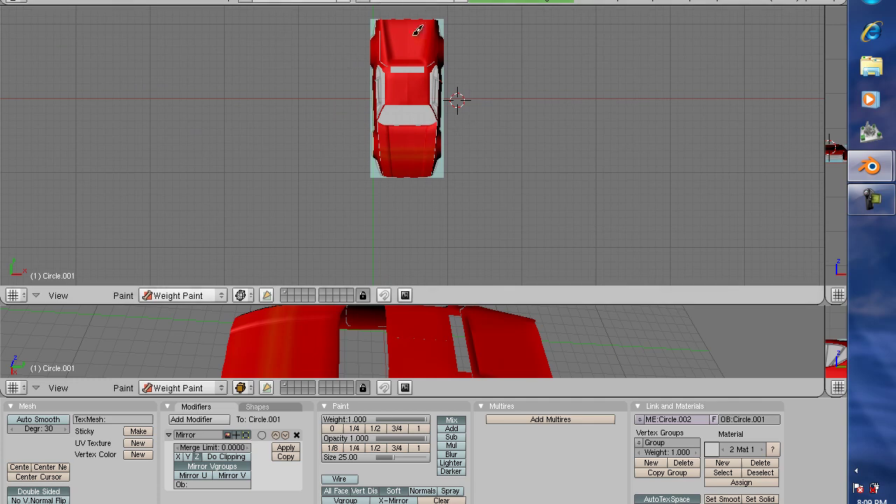